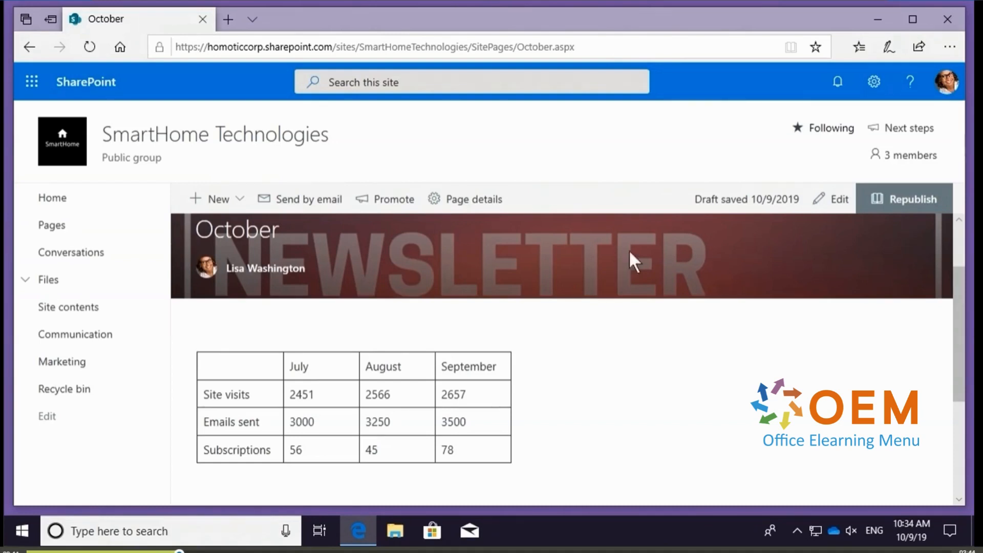
- Open the October page for editing and make the table's July heading bold
{"action": "left_click", "coordinate": [838, 199]}
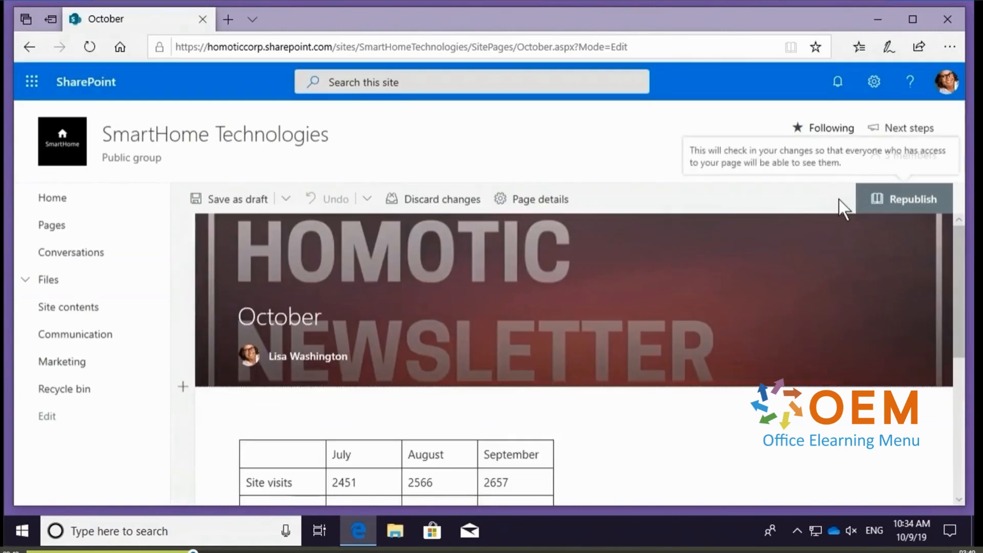
{"action": "scroll", "coordinate": [601, 351], "scroll_direction": "down", "scroll_amount": 3}
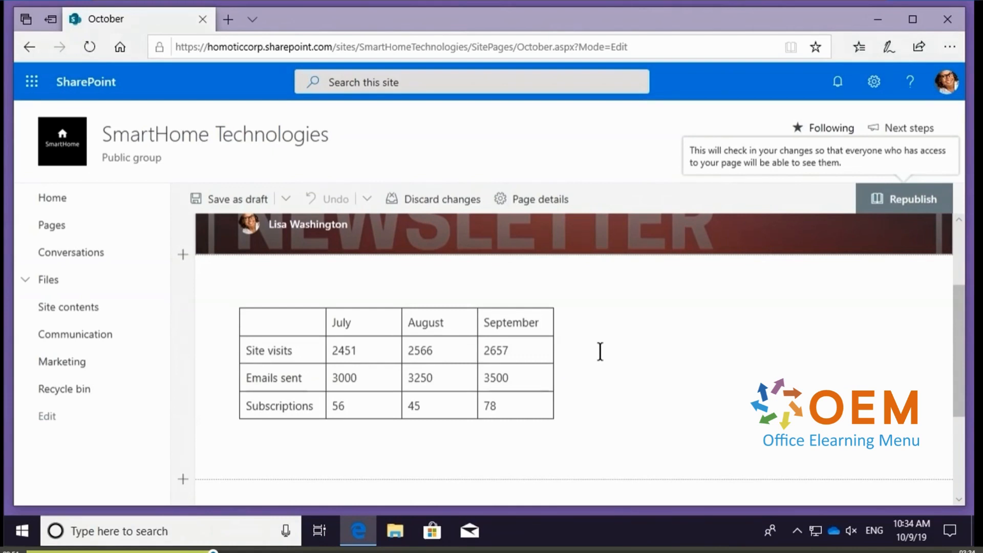
{"action": "left_click", "coordinate": [388, 324]}
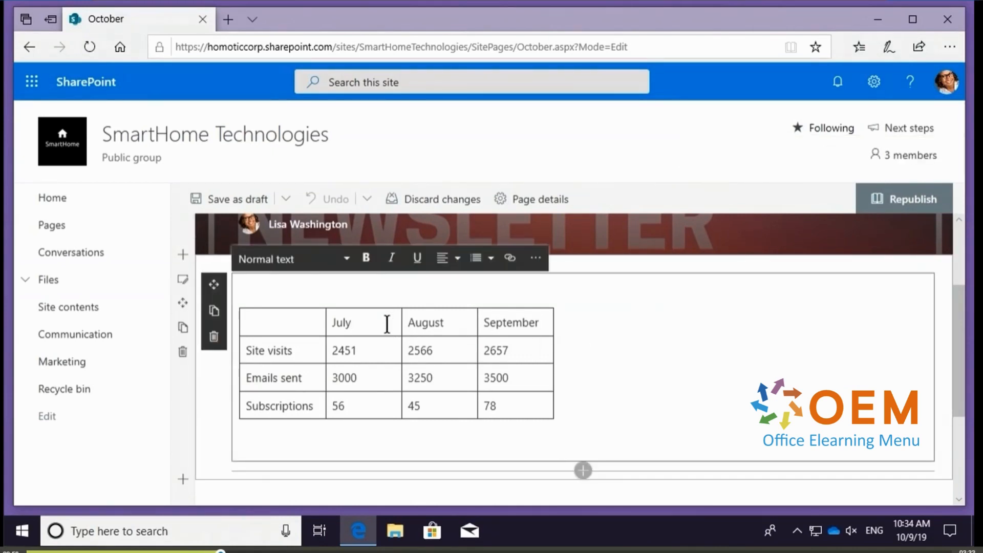
{"action": "left_click_drag", "start_coordinate": [387, 324], "coordinate": [328, 323]}
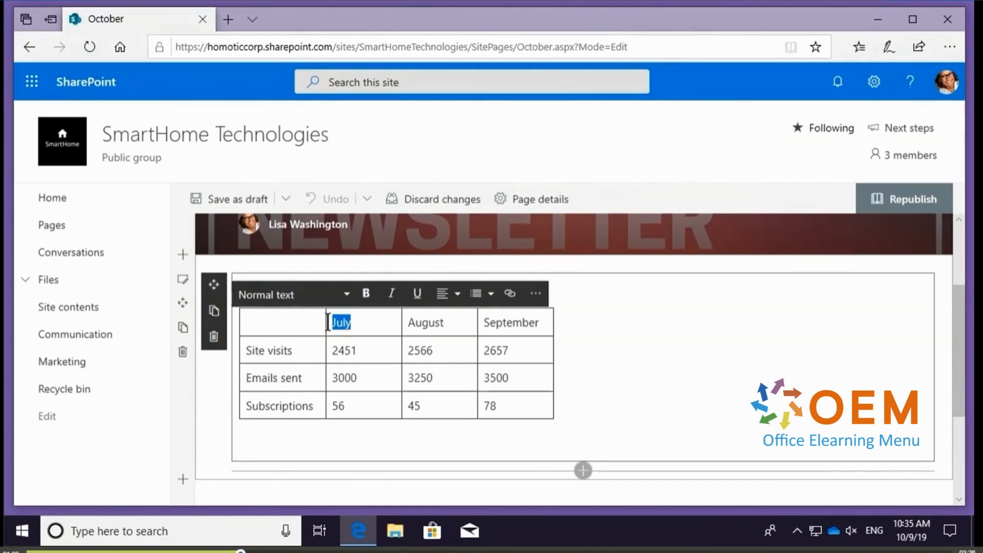
{"action": "left_click", "coordinate": [346, 295]}
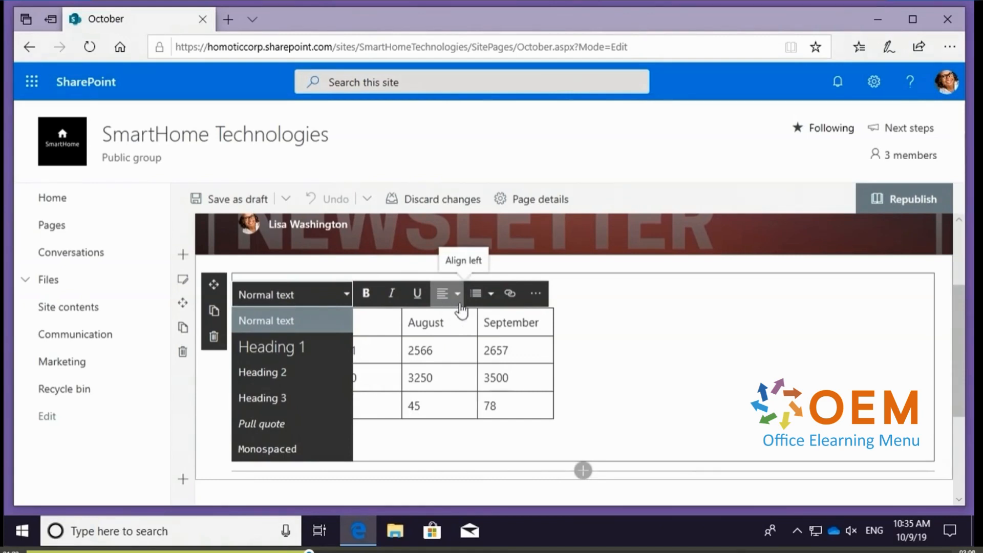
{"action": "left_click", "coordinate": [536, 294]}
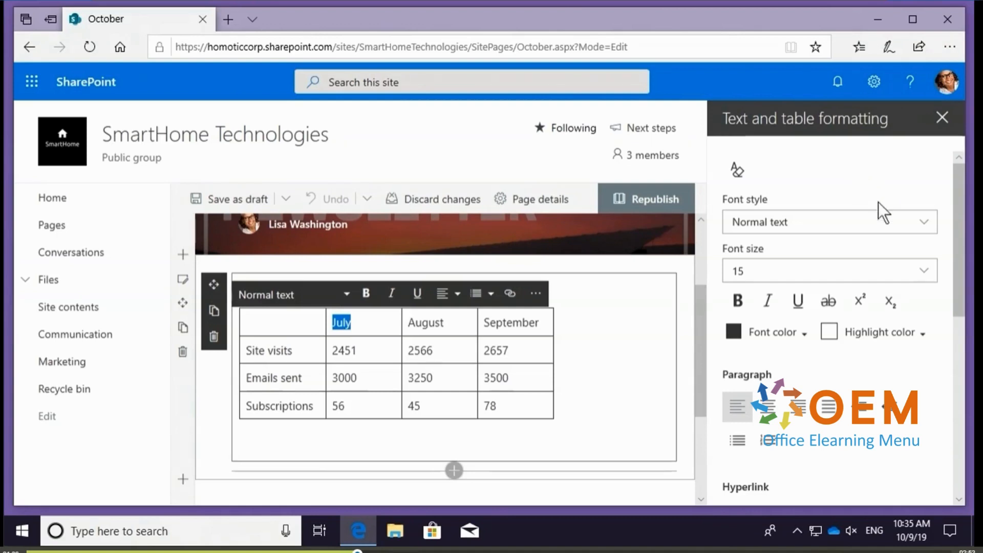
{"action": "left_click", "coordinate": [743, 311]}
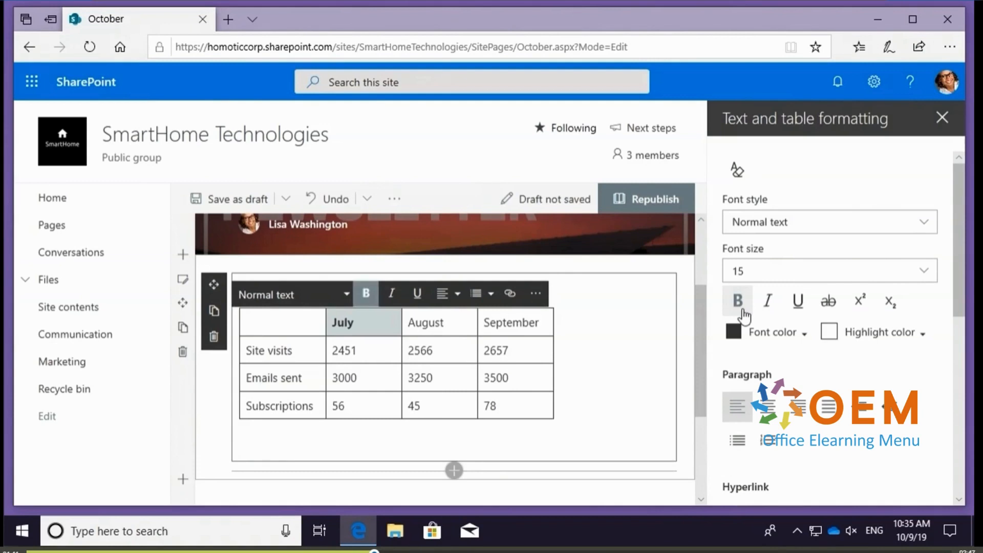
{"action": "left_click", "coordinate": [635, 329]}
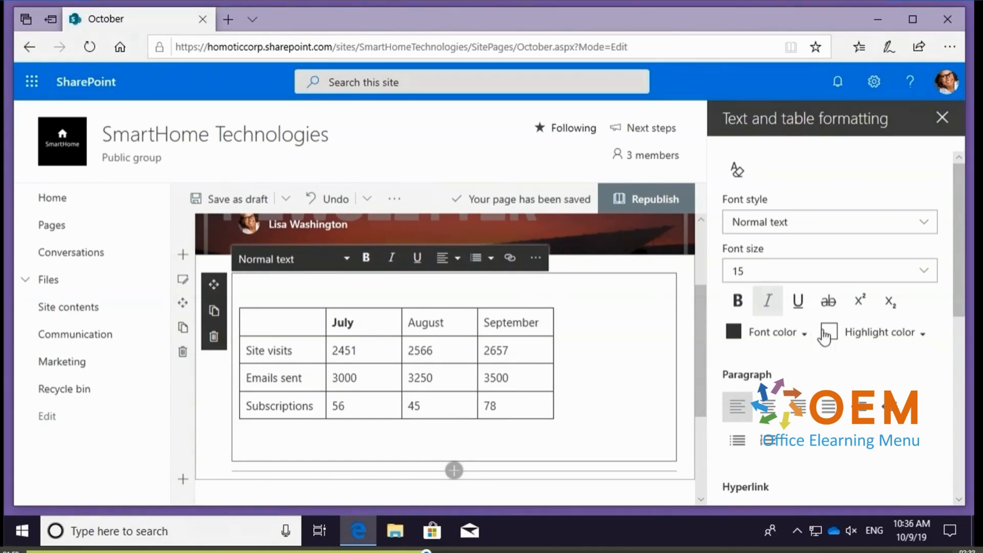
- Try the neutral table styles on the newsletter table, from Plain through Alternating rows to the dark column header style
{"action": "scroll", "coordinate": [825, 330], "scroll_direction": "down", "scroll_amount": 4}
{"action": "scroll", "coordinate": [822, 330], "scroll_direction": "down", "scroll_amount": 3}
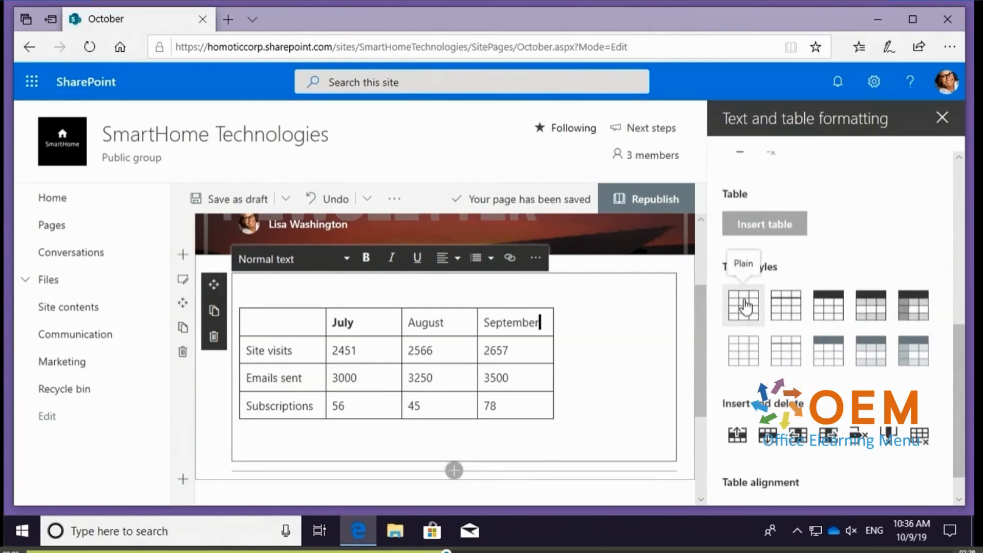
{"action": "left_click", "coordinate": [748, 305]}
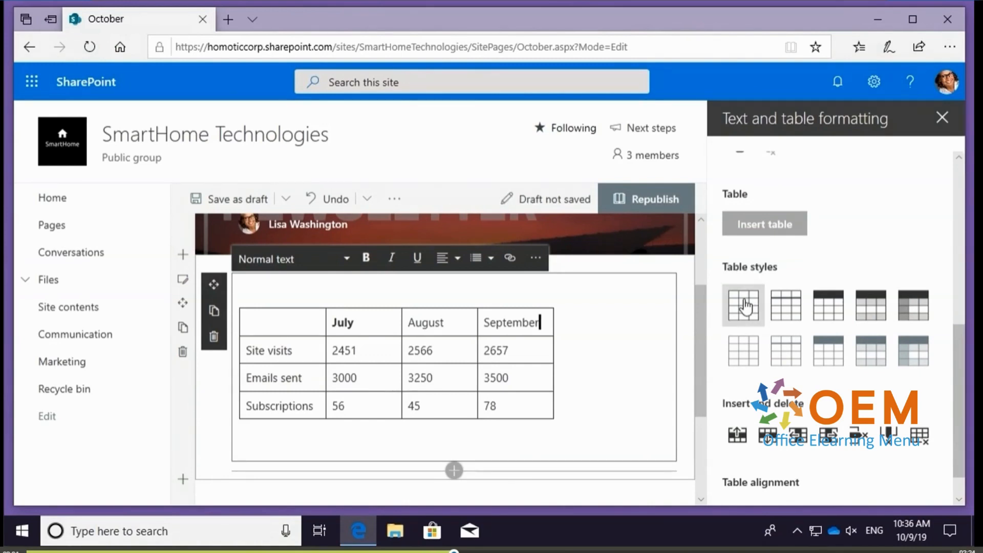
{"action": "left_click", "coordinate": [786, 307]}
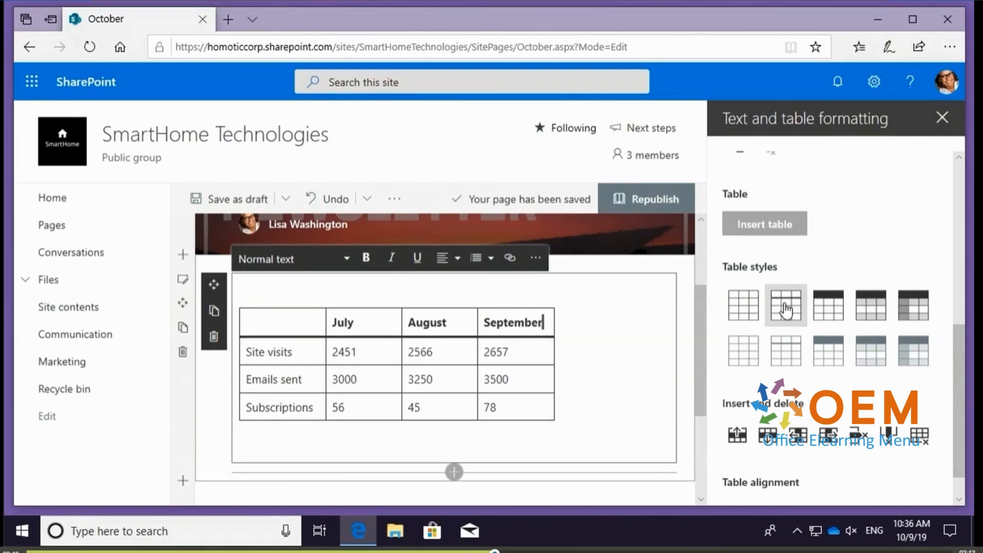
{"action": "left_click", "coordinate": [834, 312]}
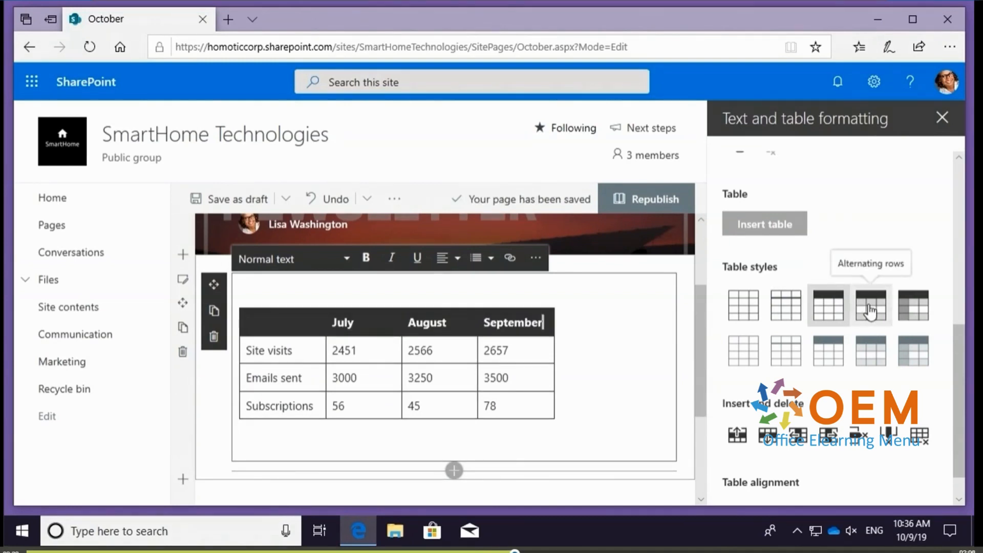
{"action": "left_click", "coordinate": [869, 310]}
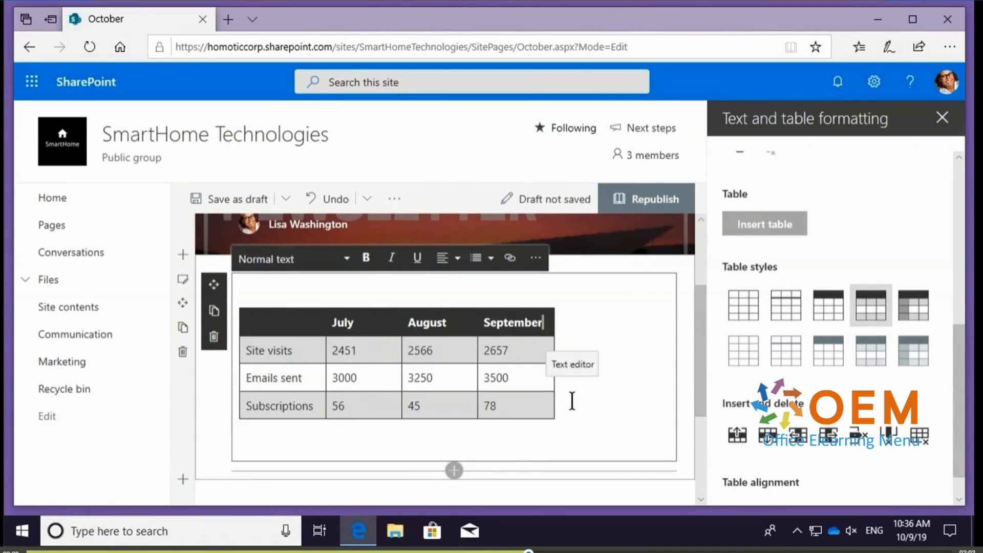
{"action": "left_click", "coordinate": [925, 305]}
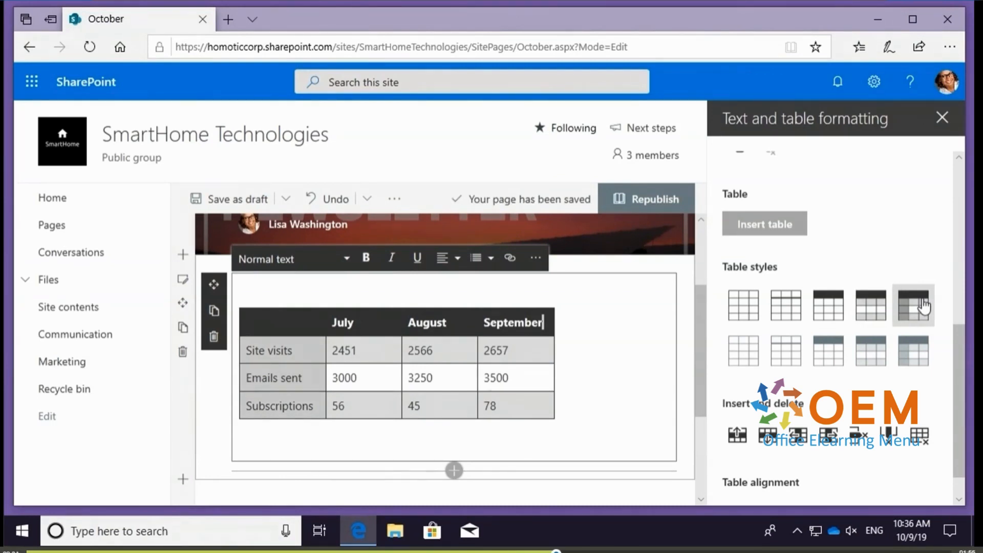
- Try the theme-colored table styles in turn and settle on Theme-colored column header for the table
{"action": "left_click", "coordinate": [740, 361]}
{"action": "left_click", "coordinate": [788, 360]}
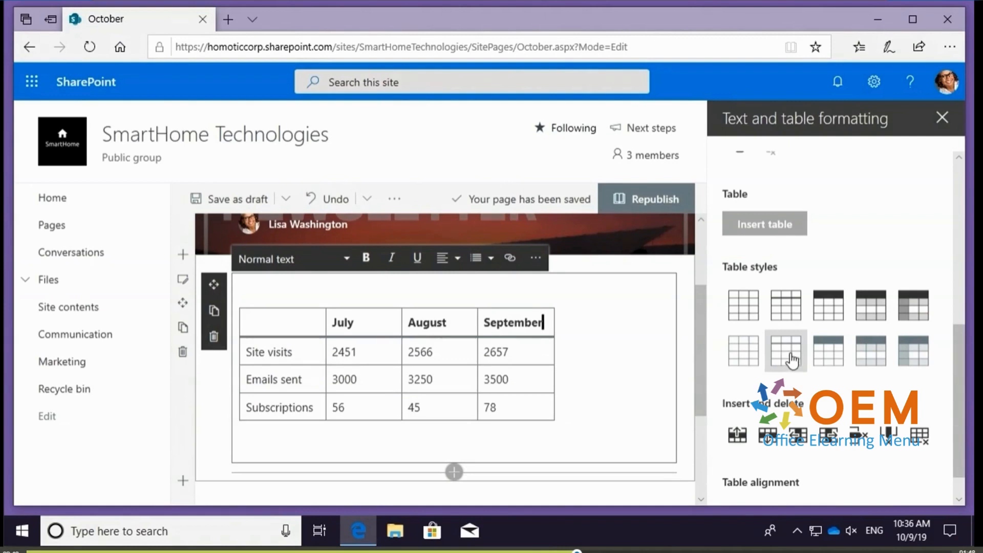
{"action": "left_click", "coordinate": [825, 360]}
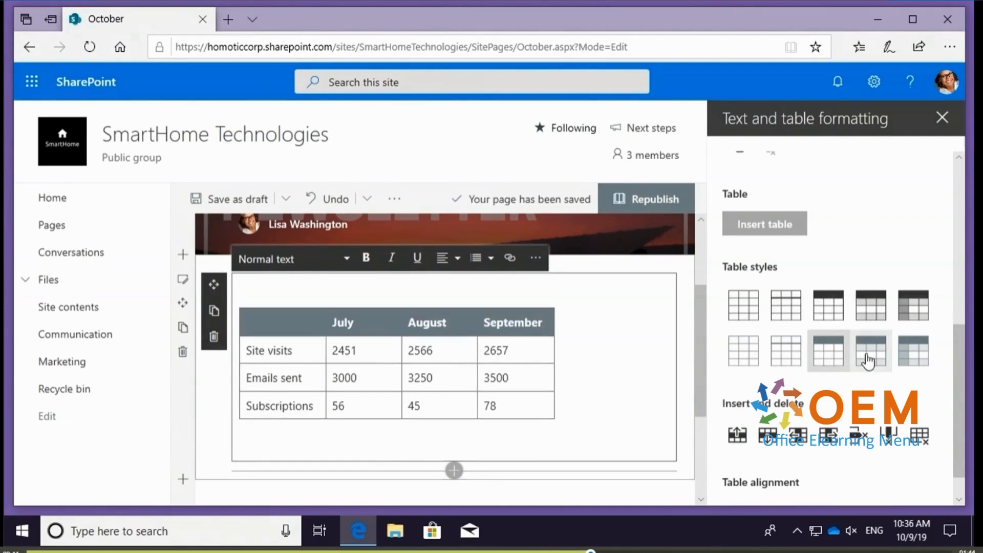
{"action": "left_click", "coordinate": [868, 361]}
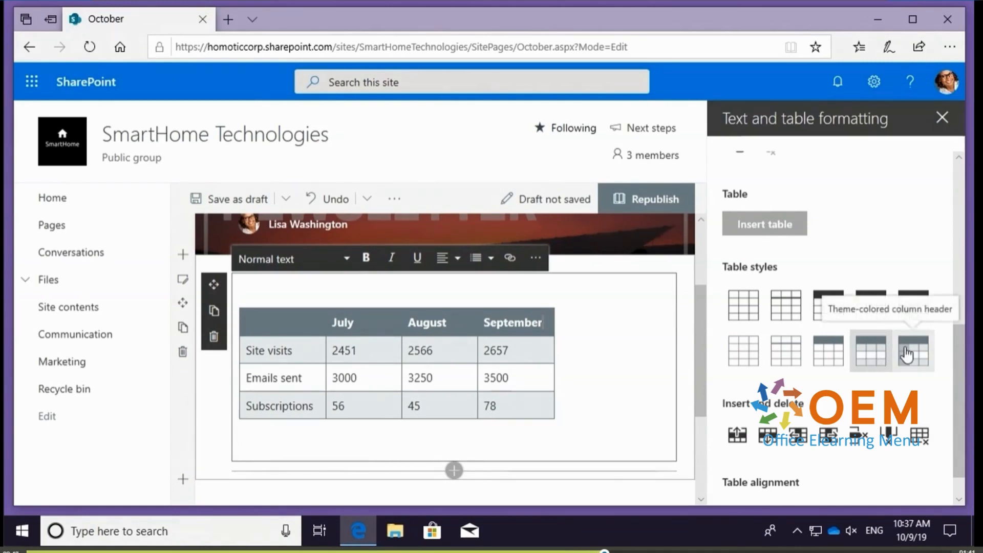
{"action": "left_click", "coordinate": [906, 354]}
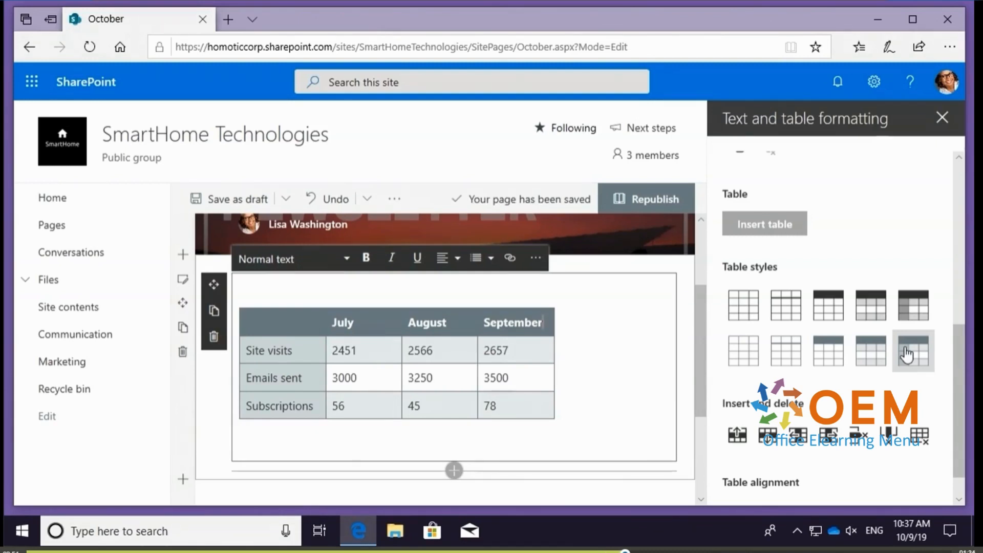
- Try center and right alignment for the whole table, settling on center alignment
{"action": "scroll", "coordinate": [869, 389], "scroll_direction": "down", "scroll_amount": 1}
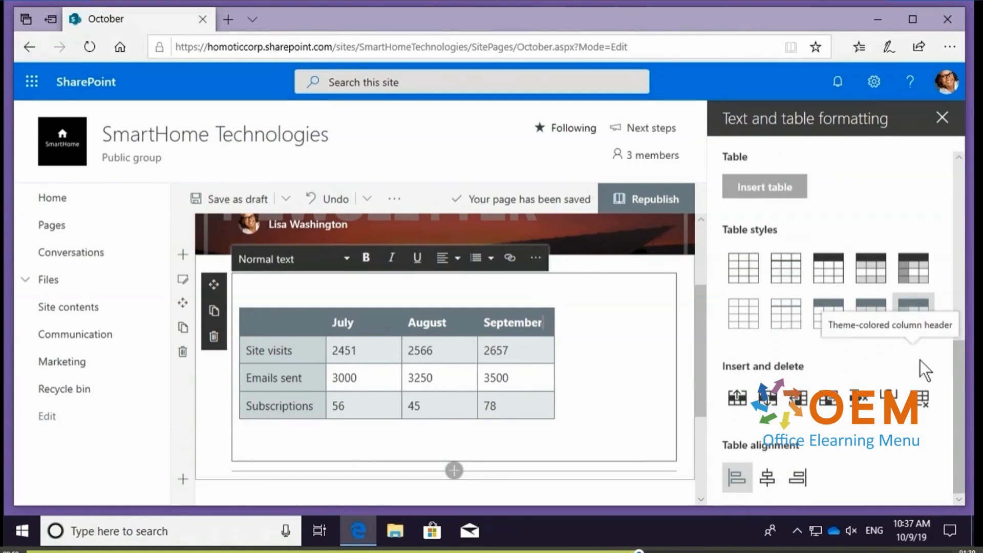
{"action": "left_click", "coordinate": [768, 491]}
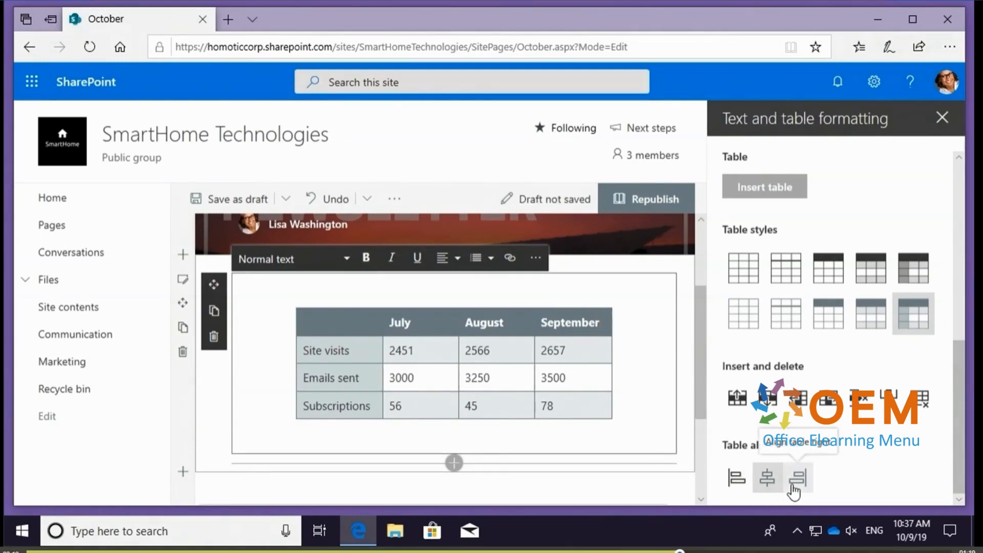
{"action": "left_click", "coordinate": [793, 490]}
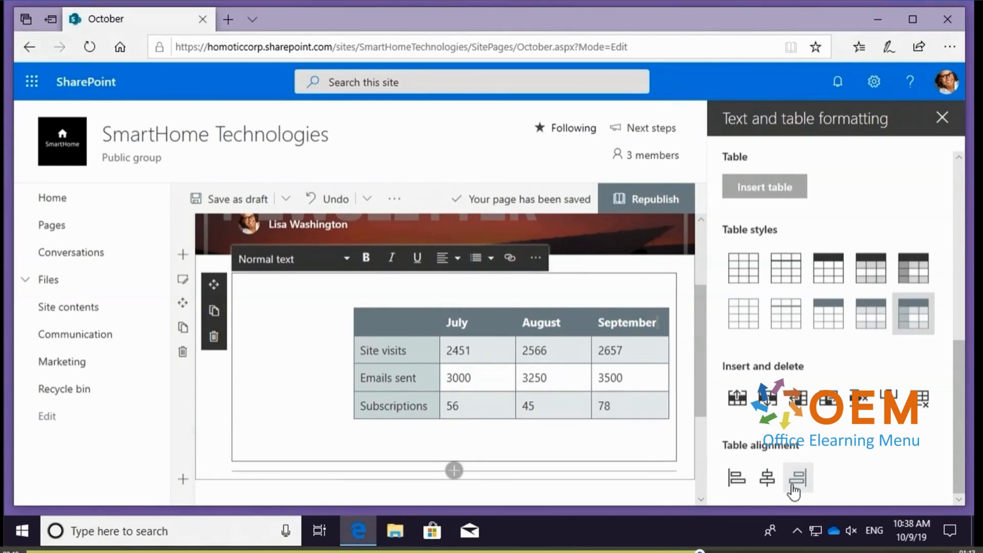
{"action": "left_click", "coordinate": [768, 479]}
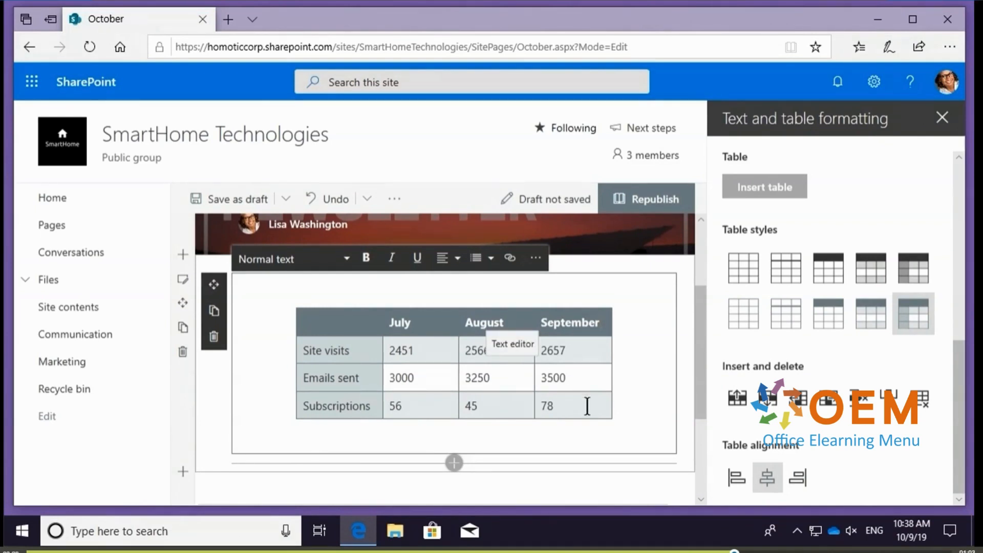
- Center the text of the number cells in the Site visits, Emails sent and Subscriptions rows
{"action": "left_click_drag", "start_coordinate": [587, 406], "coordinate": [410, 358]}
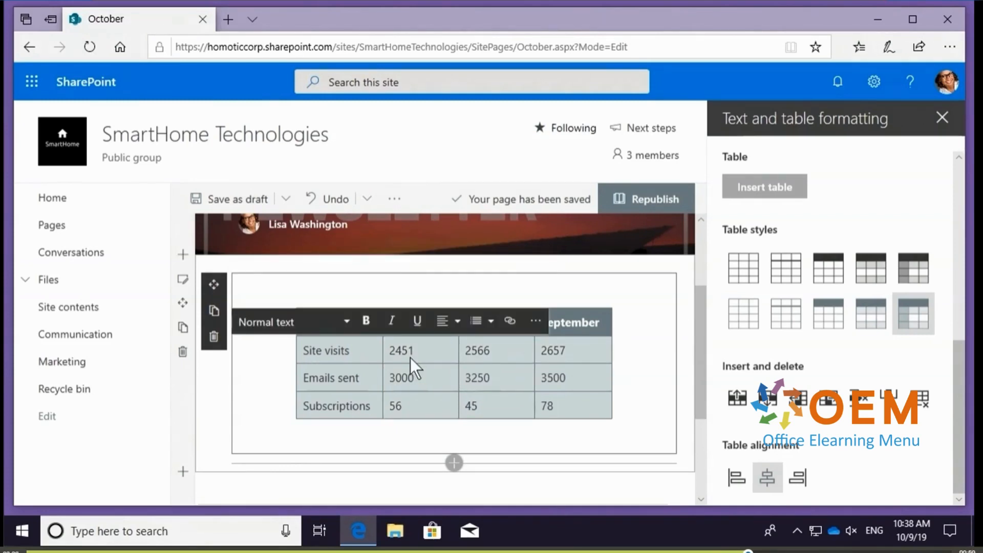
{"action": "left_click", "coordinate": [458, 324]}
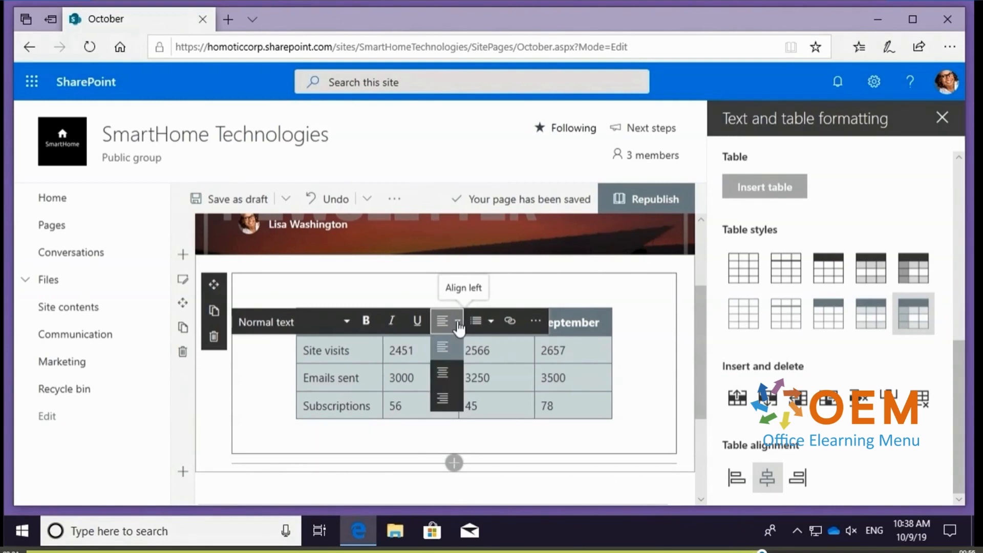
{"action": "left_click", "coordinate": [455, 379]}
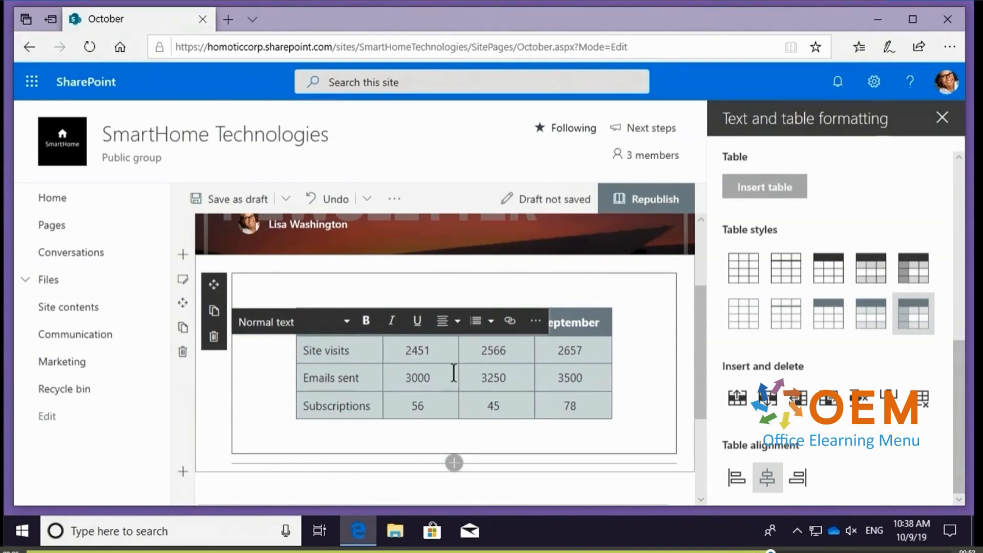
{"action": "left_click", "coordinate": [653, 377]}
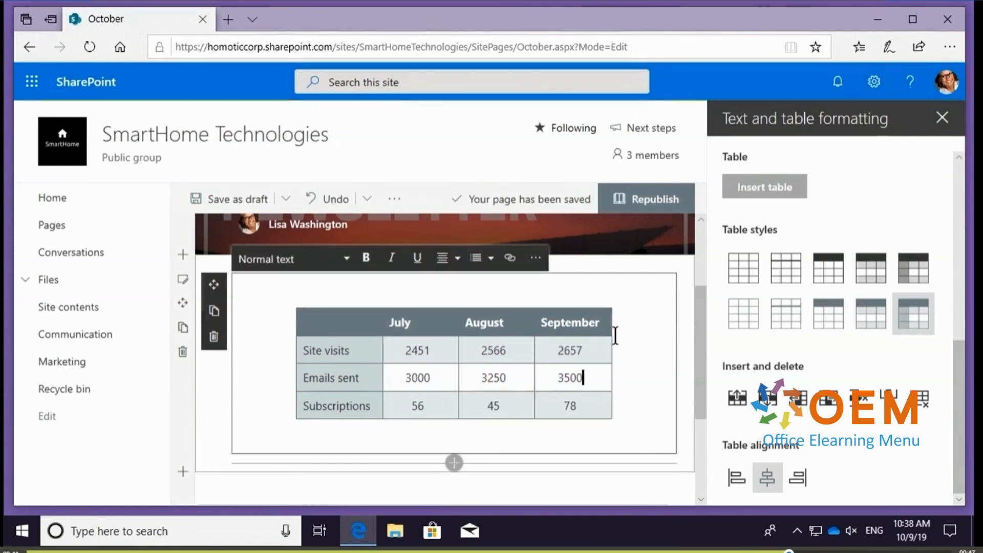
- Center the July, August and September headings within their table cells
{"action": "left_click_drag", "start_coordinate": [601, 334], "coordinate": [419, 331]}
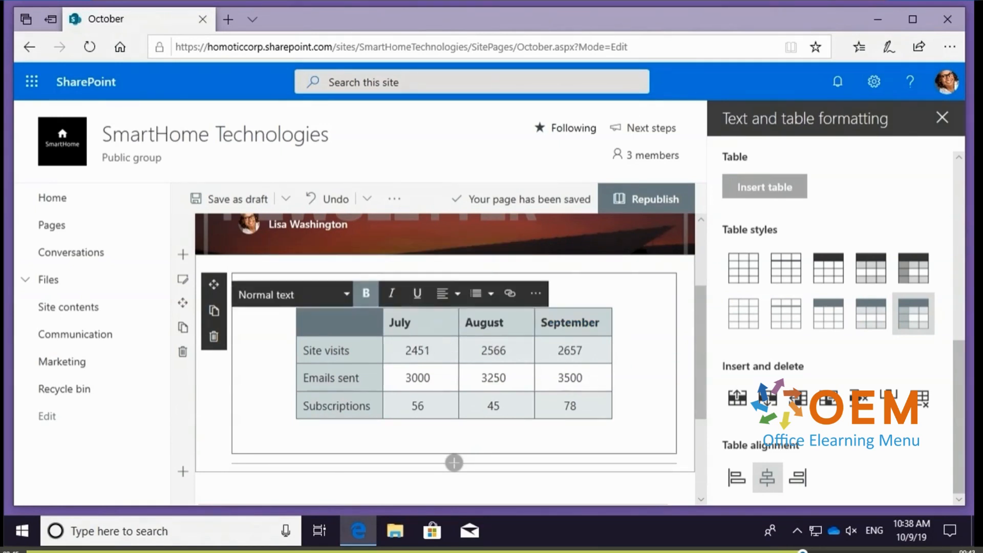
{"action": "scroll", "coordinate": [781, 307], "scroll_direction": "up", "scroll_amount": 3}
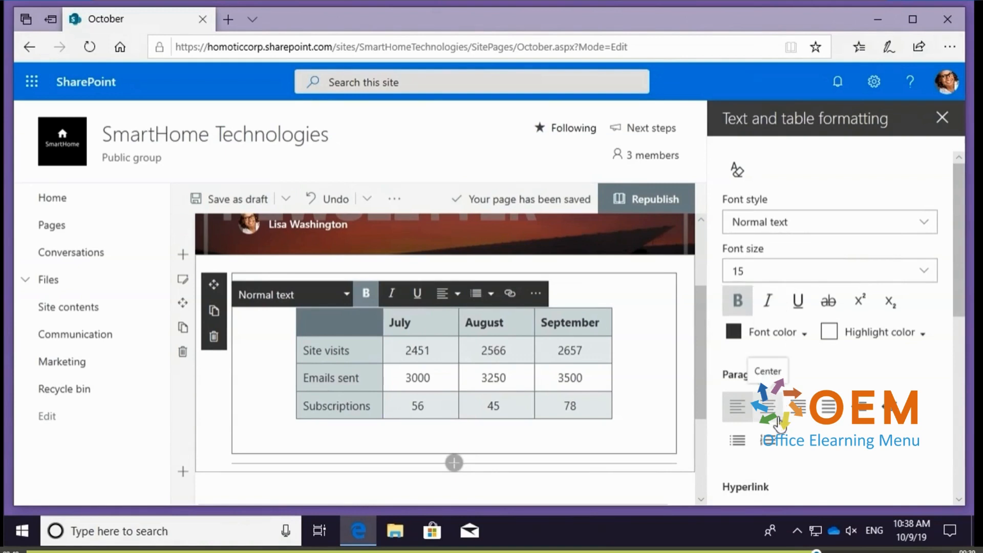
{"action": "left_click", "coordinate": [778, 419]}
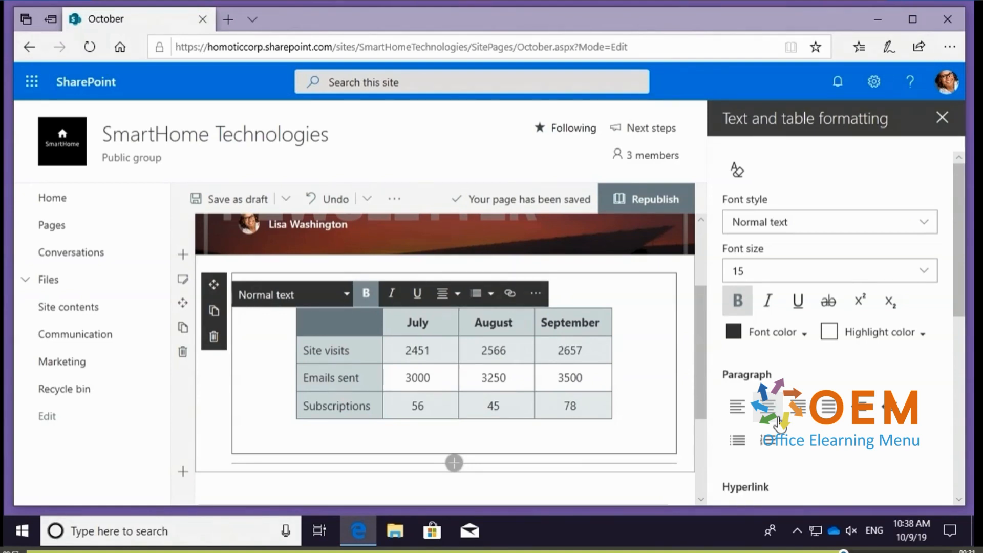
- Close the text and table formatting options, republish the October page and view the table on it
{"action": "left_click", "coordinate": [942, 127]}
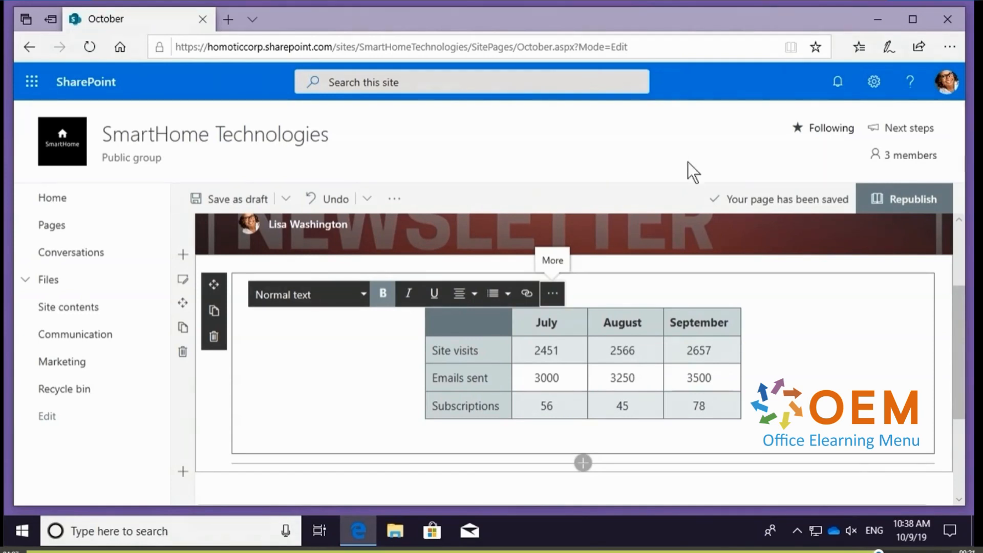
{"action": "left_click", "coordinate": [880, 204]}
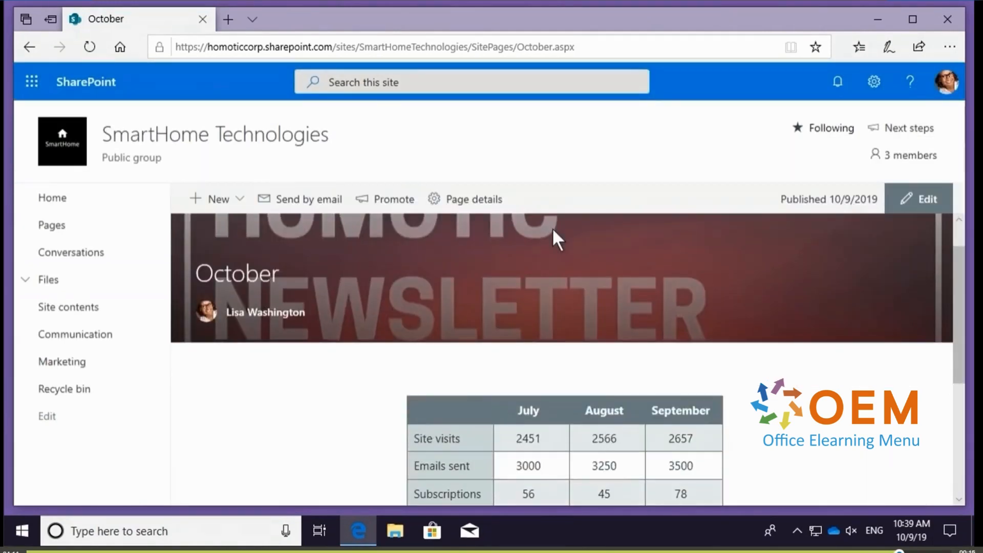
{"action": "scroll", "coordinate": [552, 229], "scroll_direction": "down", "scroll_amount": 3}
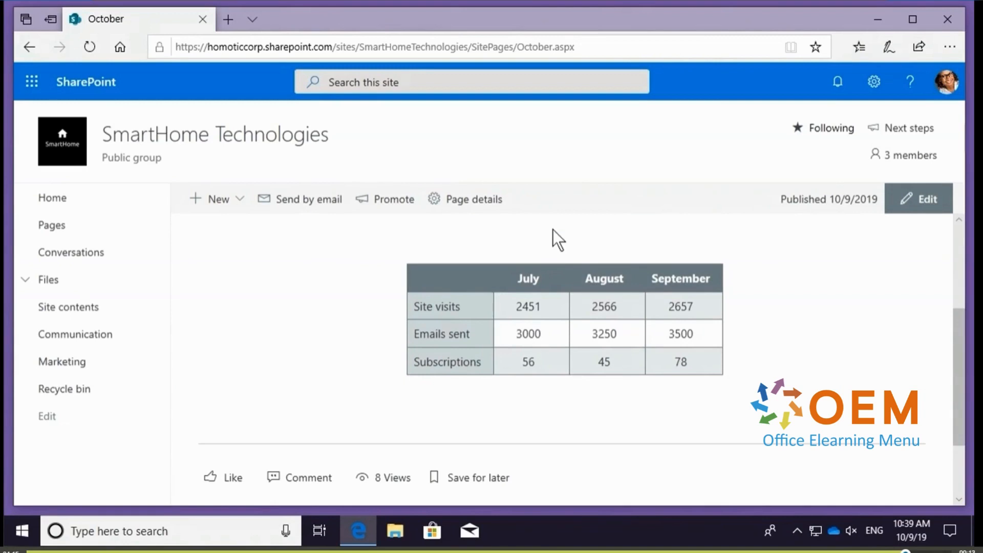